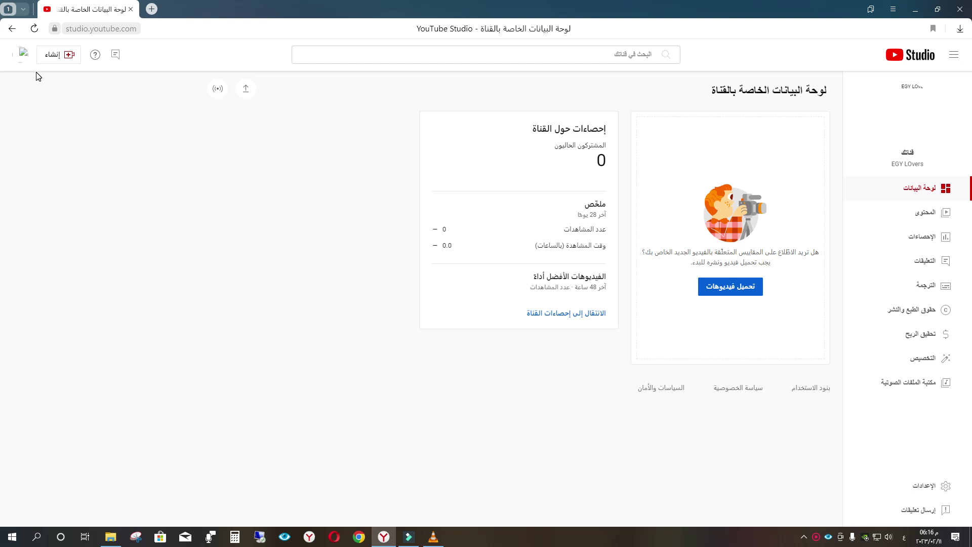
View the channel's public YouTube page and return to YouTube Studio.
click(19, 57)
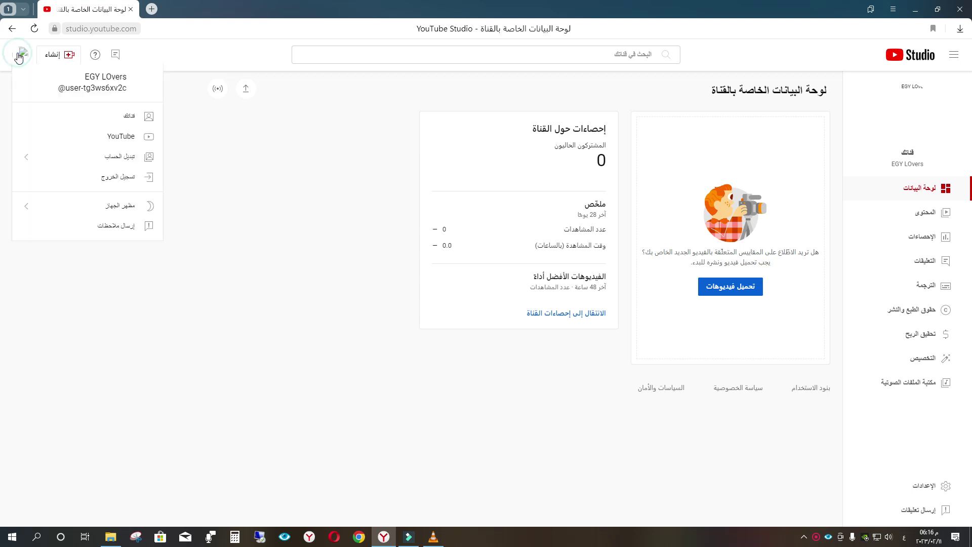
click(84, 121)
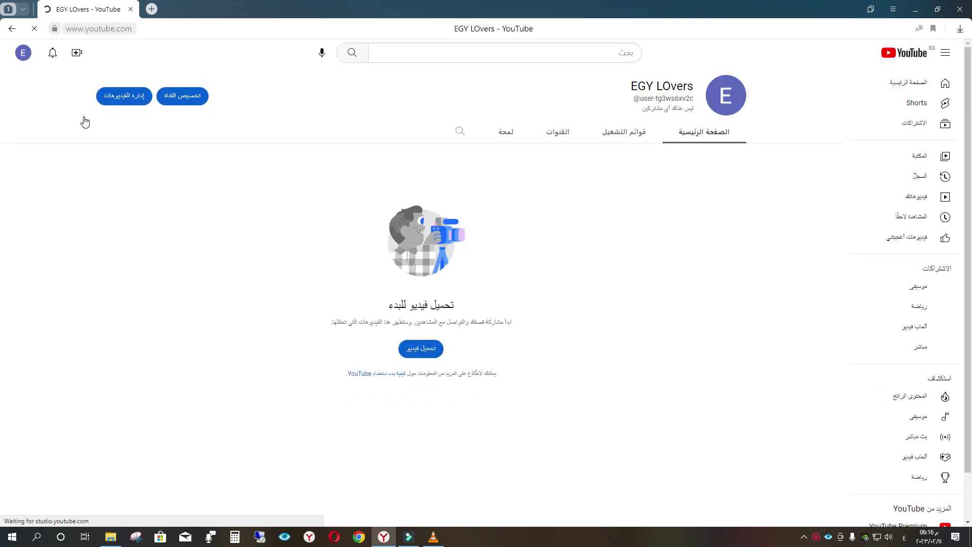
click(20, 51)
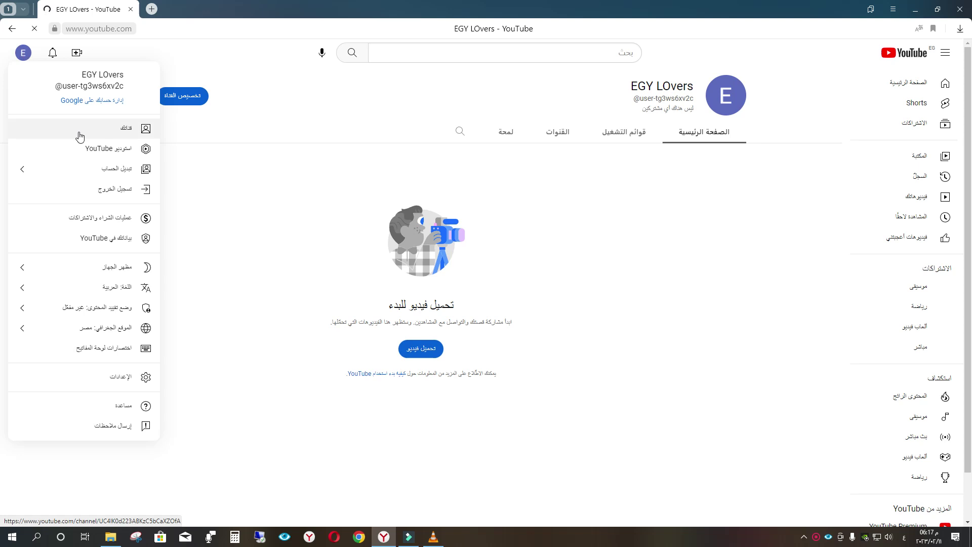
click(88, 150)
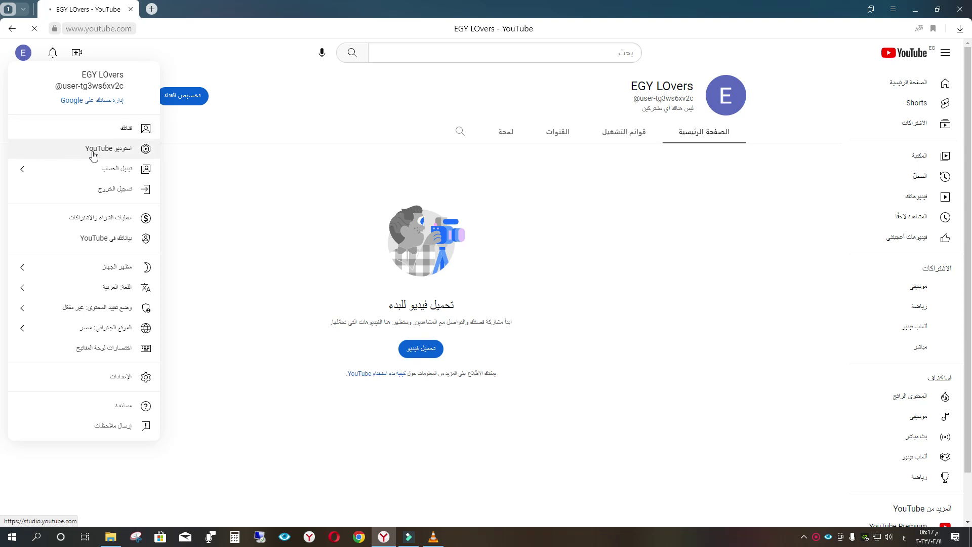
click(92, 156)
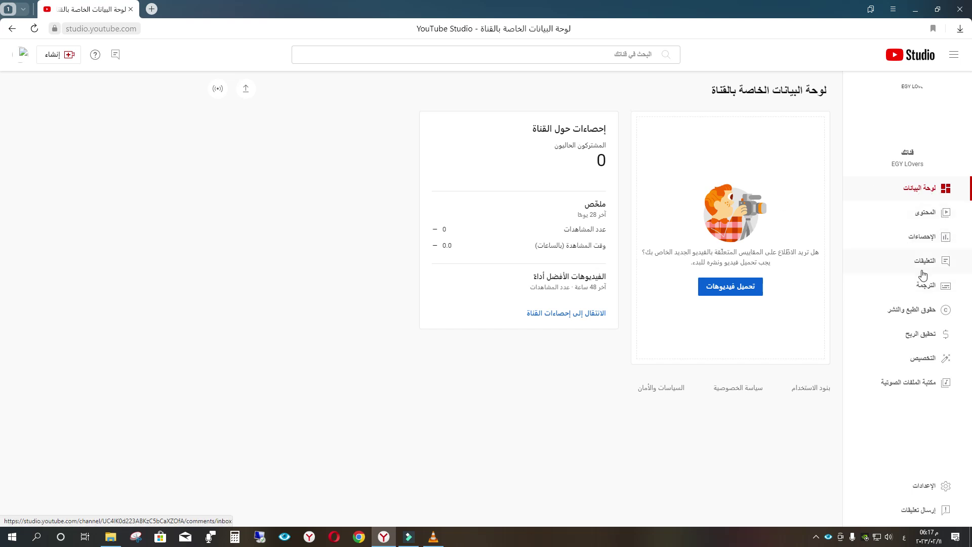
Look through the channel's content, comments, subtitles, copyright, monetization, customization and audio library sections.
click(907, 209)
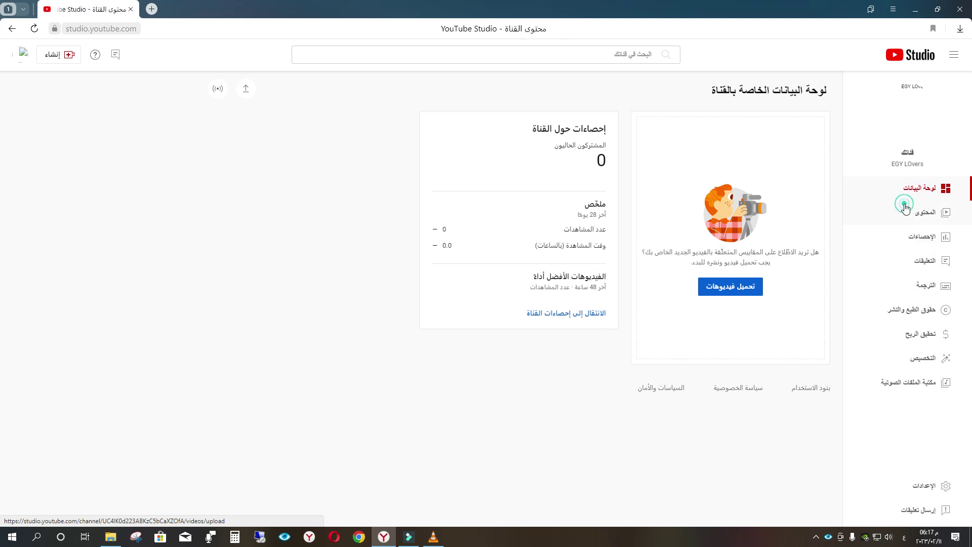
click(901, 265)
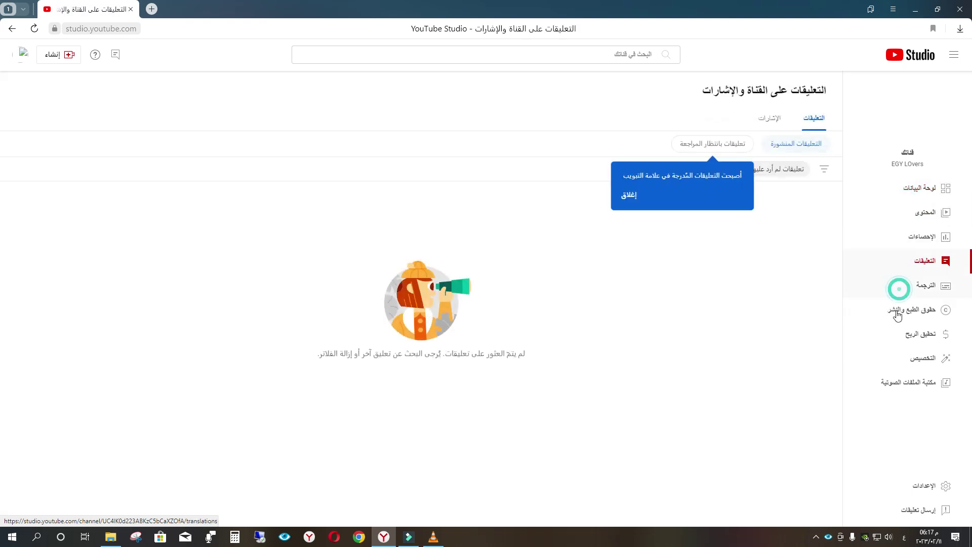
click(899, 285)
click(899, 310)
click(911, 333)
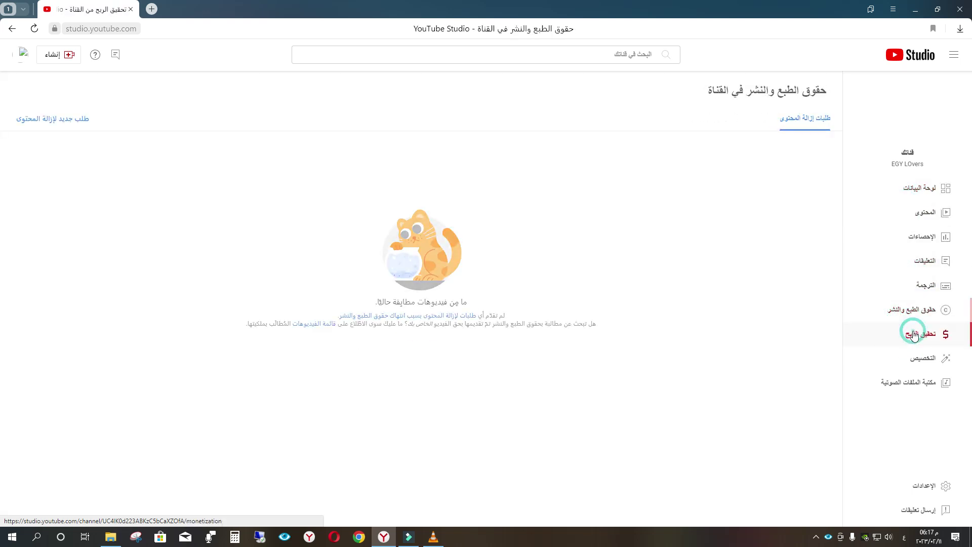
click(901, 361)
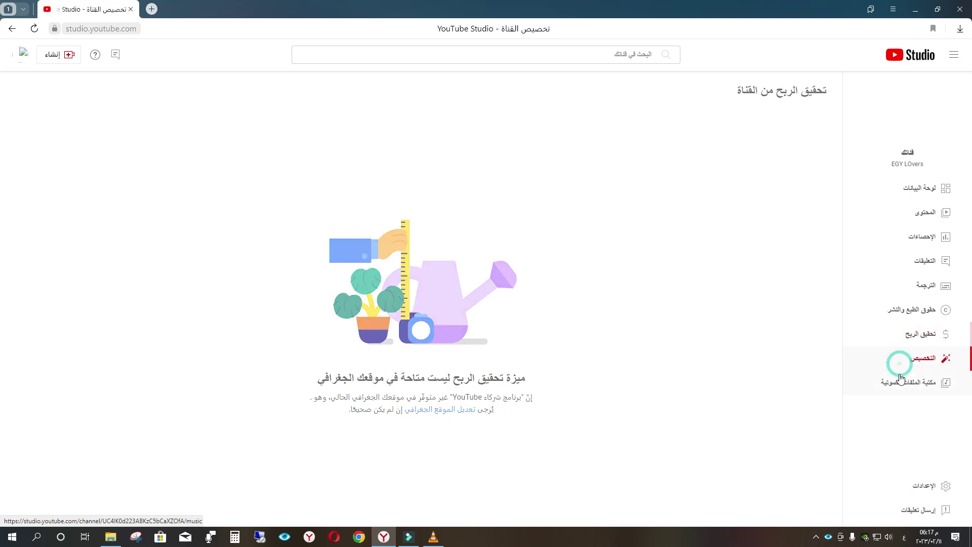
click(892, 383)
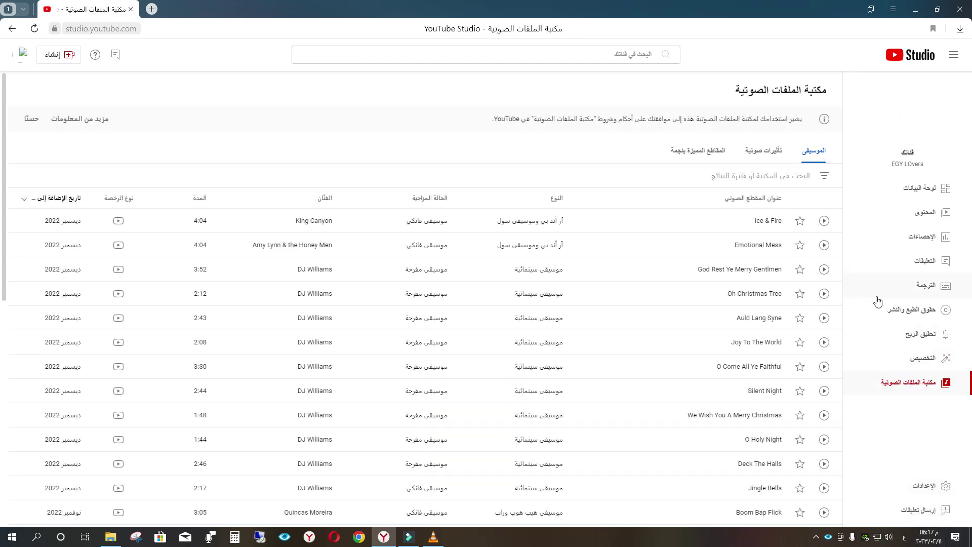
View the general settings and the form for sending feedback to Google, closing each without changes.
click(925, 487)
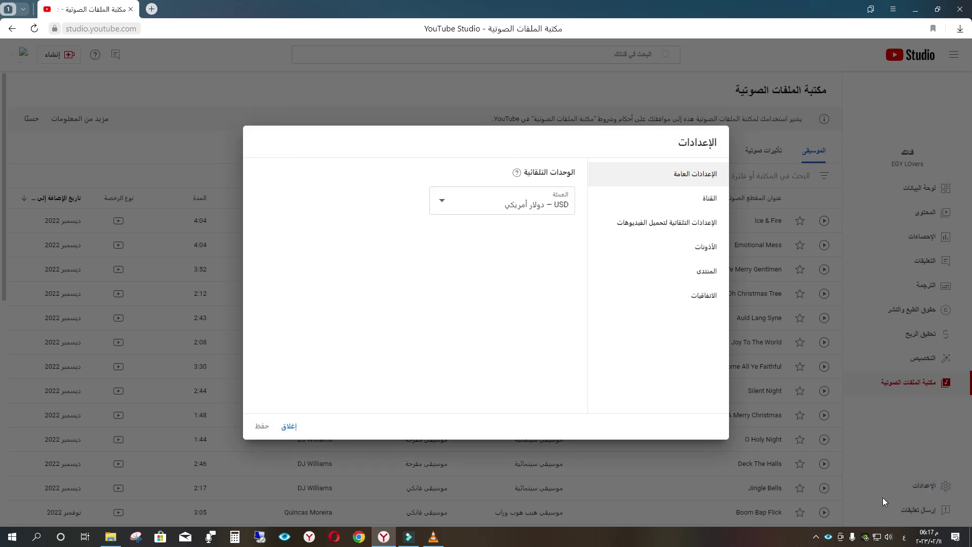
click(288, 425)
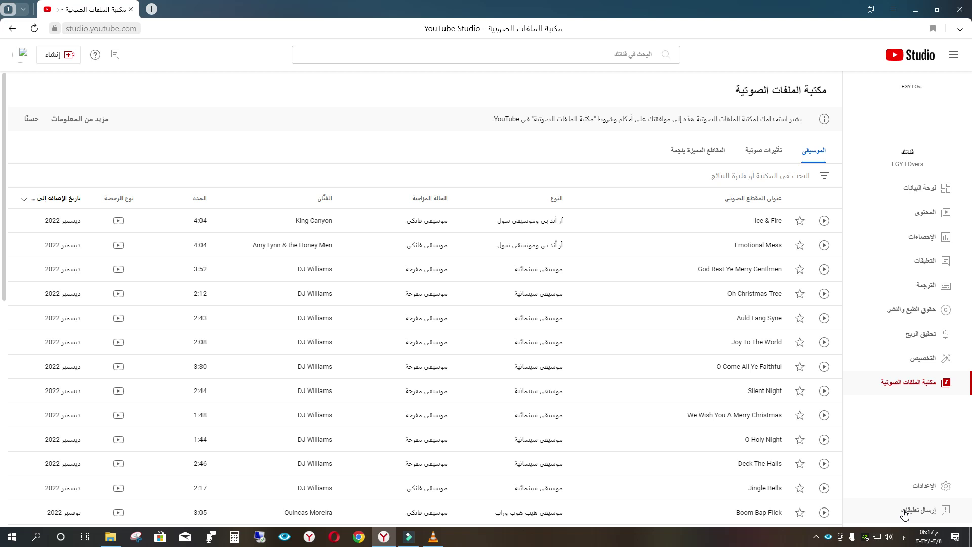
click(915, 511)
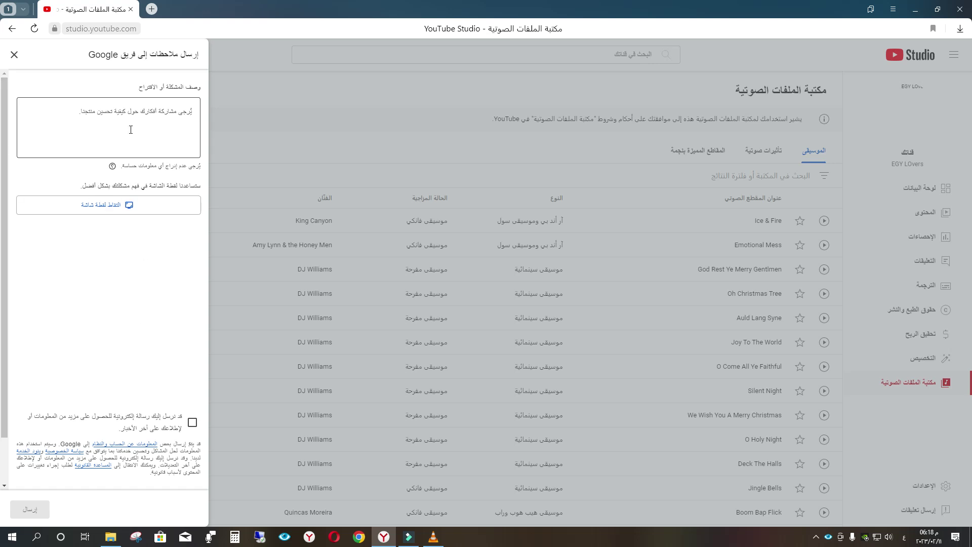
click(119, 116)
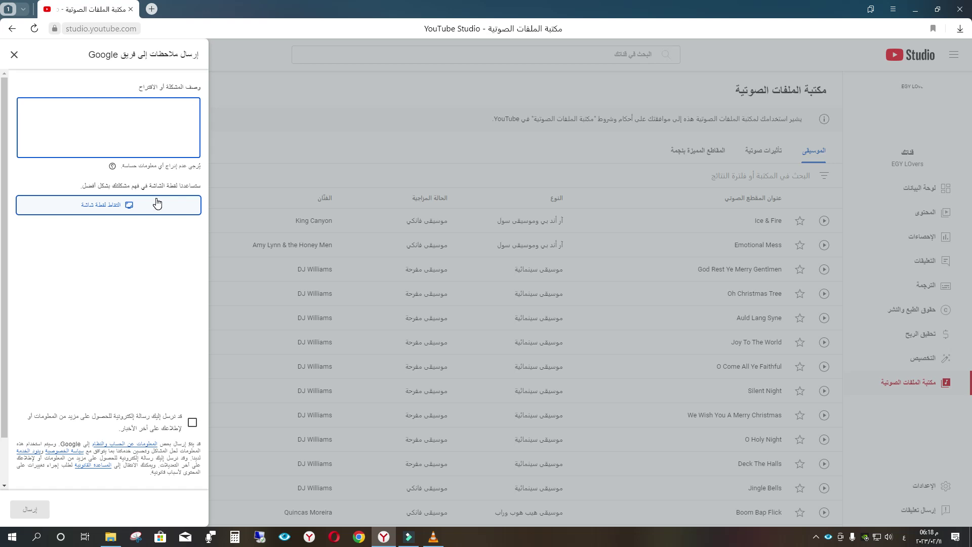
click(23, 62)
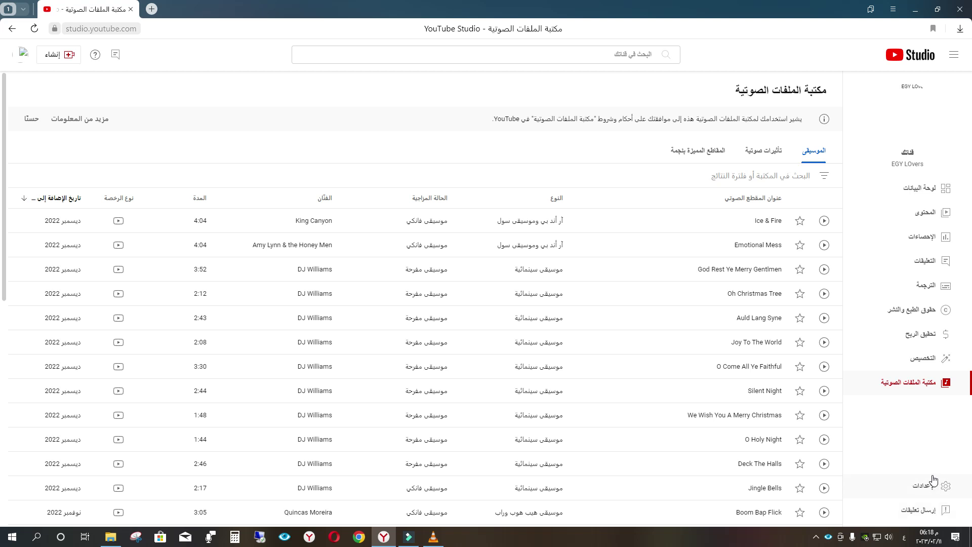
Set the default visibility for video uploads to Private (خاص) in the Studio settings.
click(895, 491)
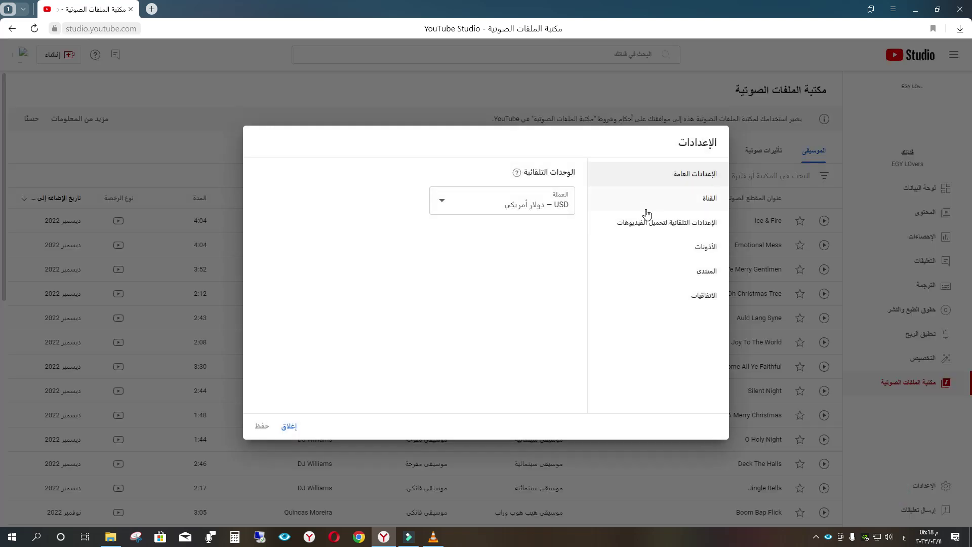
click(667, 227)
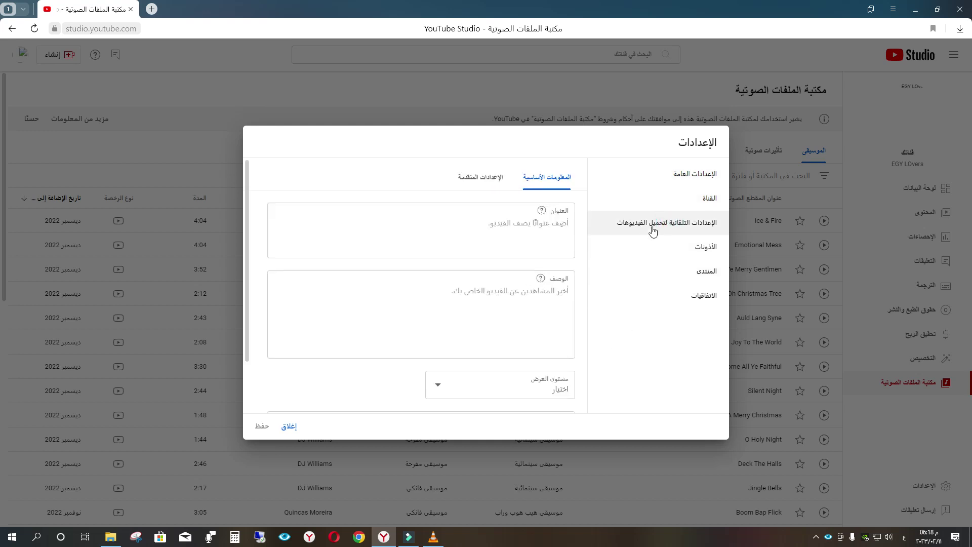
click(460, 398)
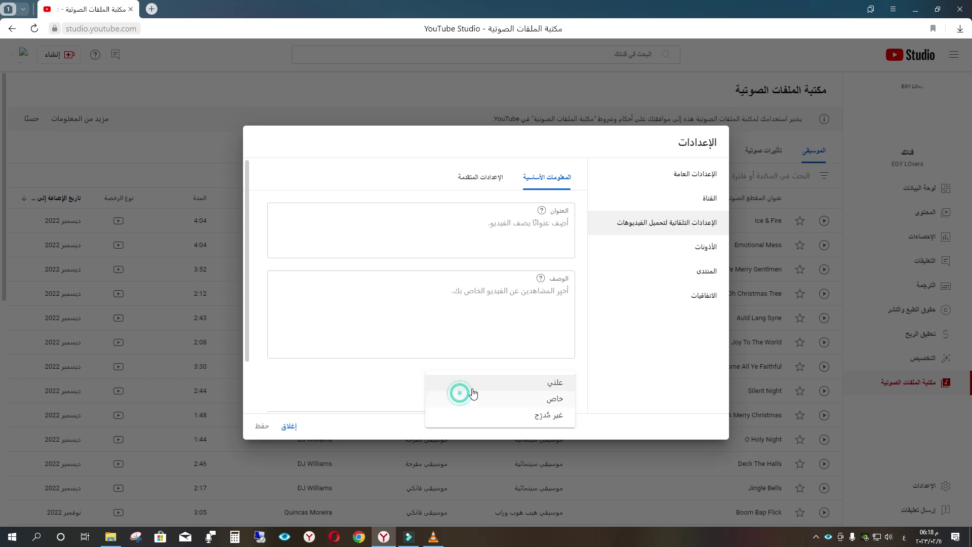
click(500, 398)
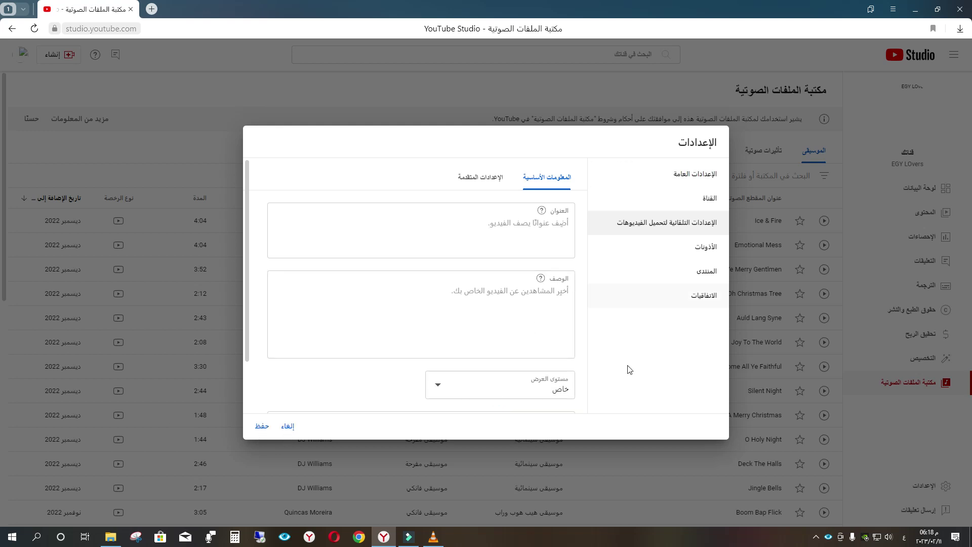
Classify the channel as not made for kids in its advanced audience settings.
click(694, 201)
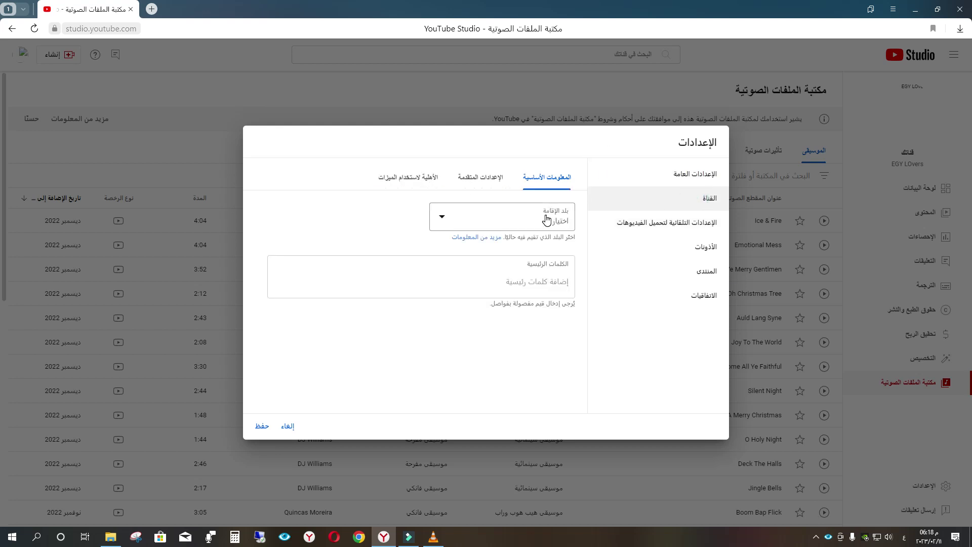
click(471, 192)
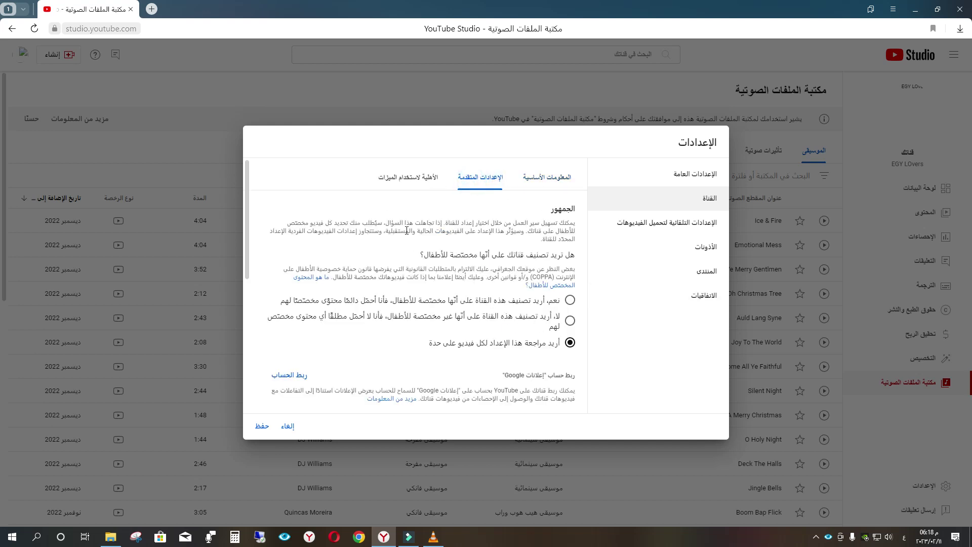
click(418, 320)
click(505, 350)
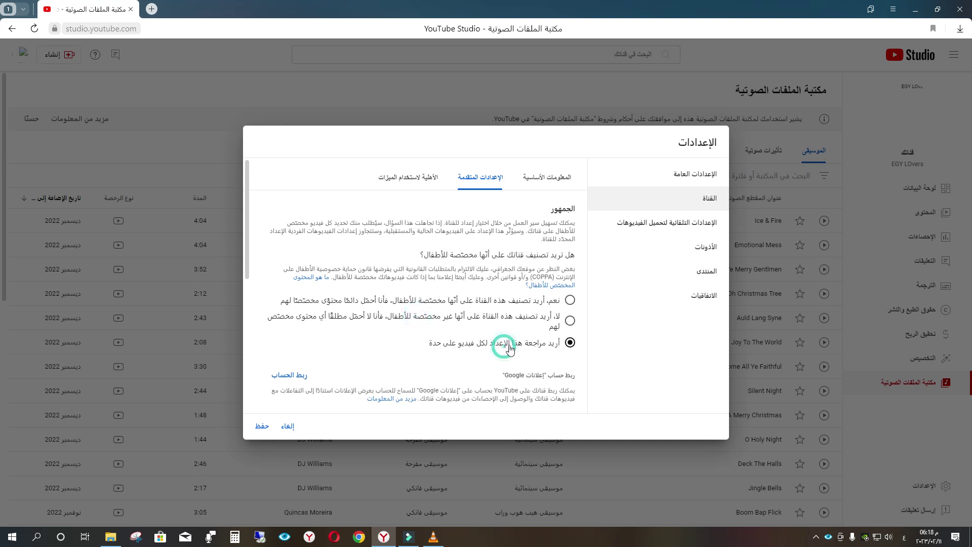
click(548, 318)
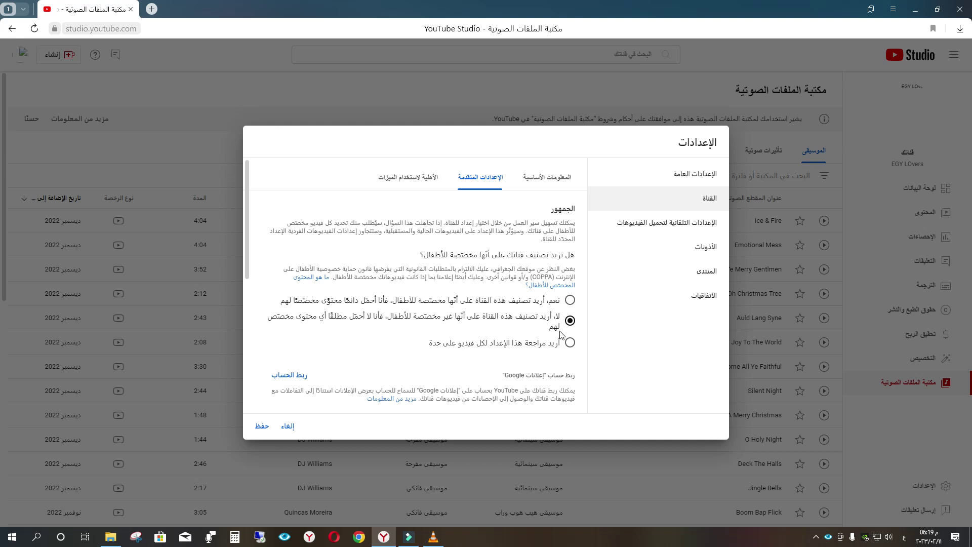
Examine the channel's feature eligibility, including the requirements for intermediate and advanced features.
click(380, 186)
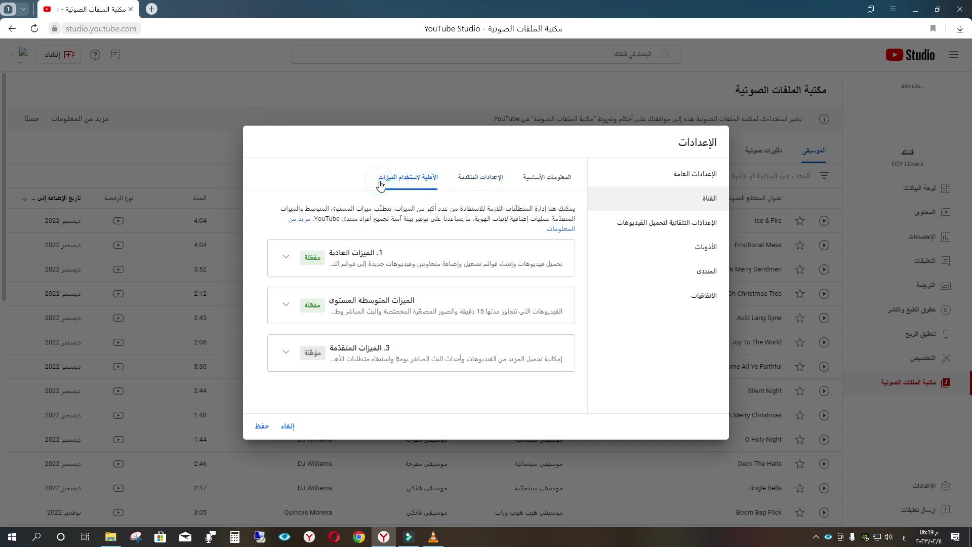
click(286, 307)
scroll(288, 319, down, 1)
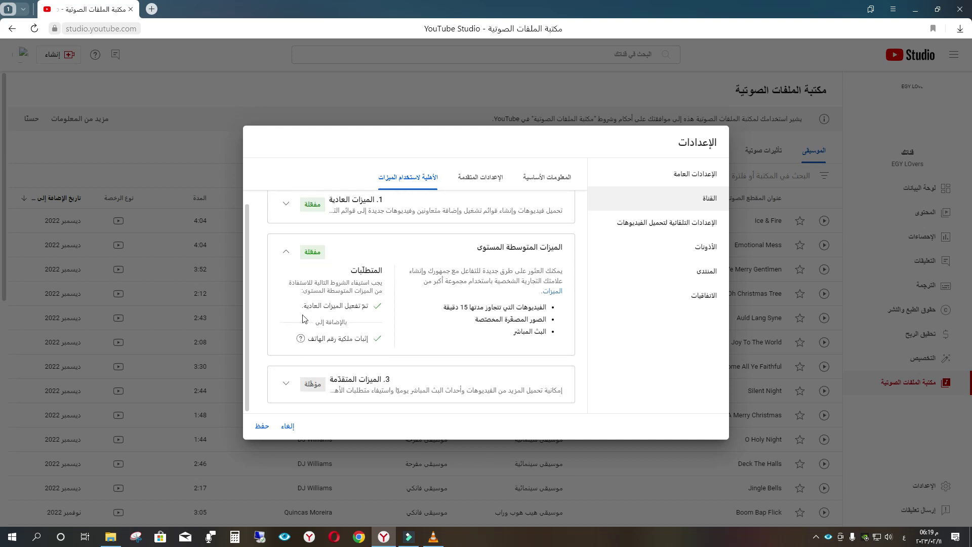
click(286, 252)
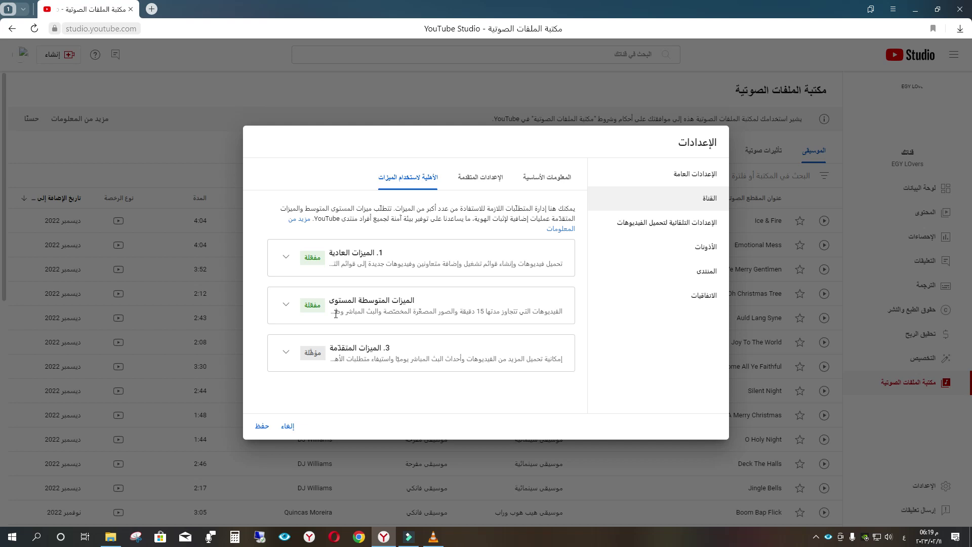
click(286, 355)
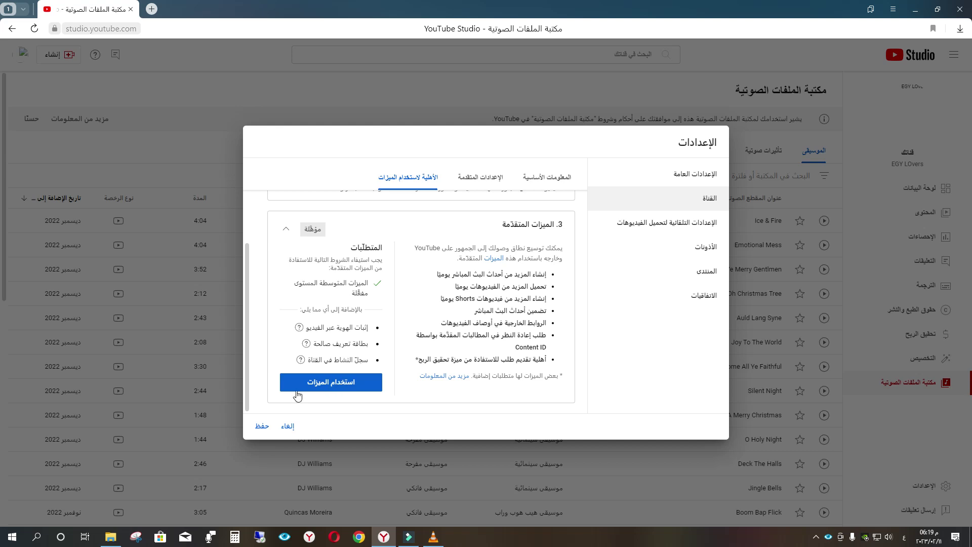
mouse_move(301, 327)
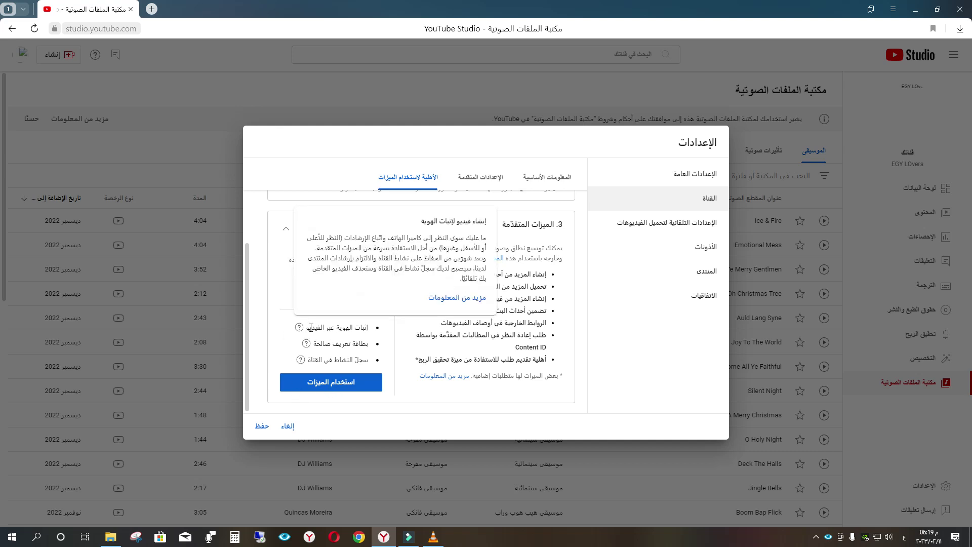
mouse_move(348, 364)
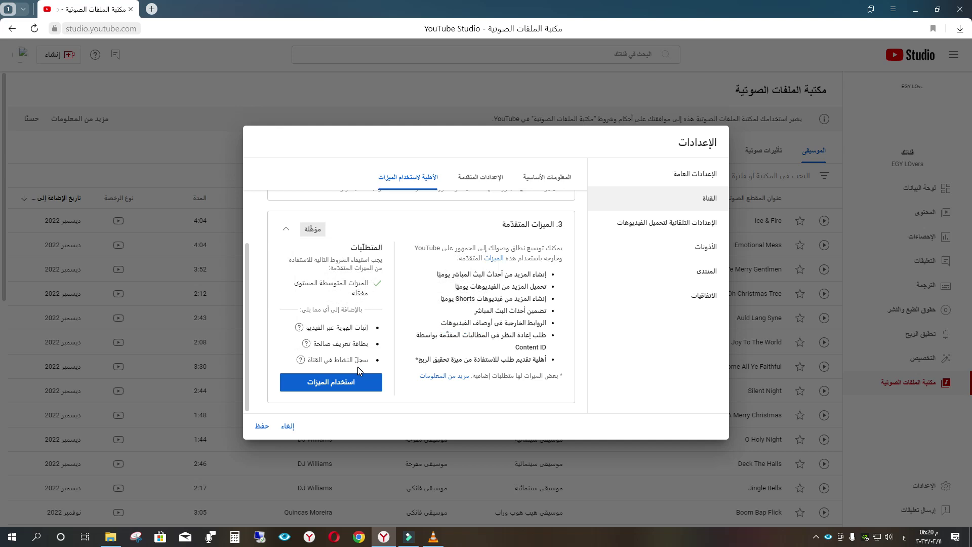
mouse_move(314, 360)
scroll(263, 291, up, 3)
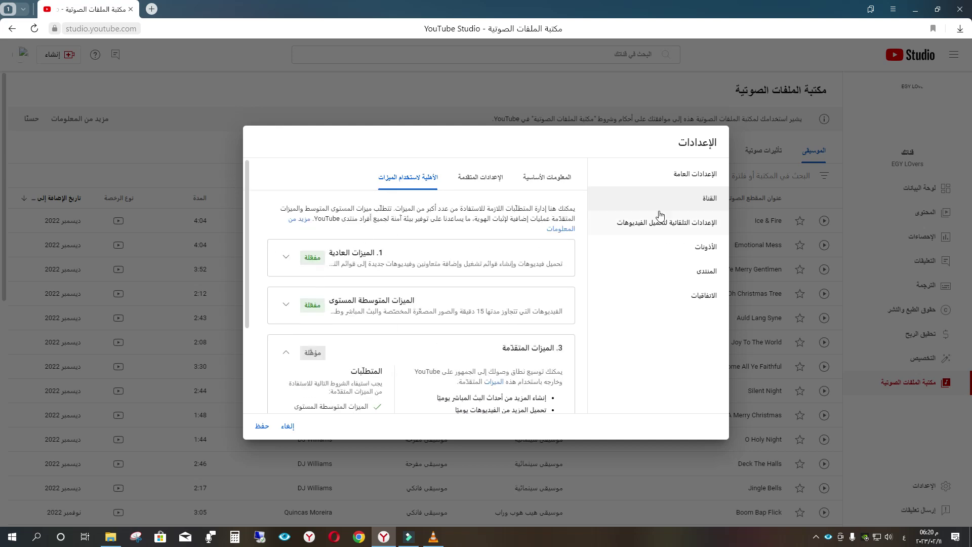
Examine the permissions section and the community settings' automated filters for moderators, approved users, hidden users and live redirects.
click(685, 259)
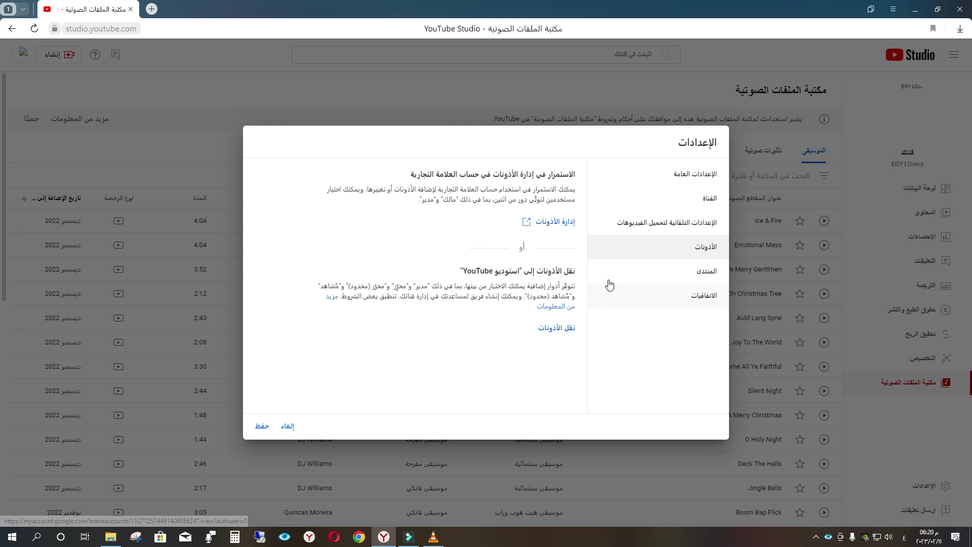
click(678, 271)
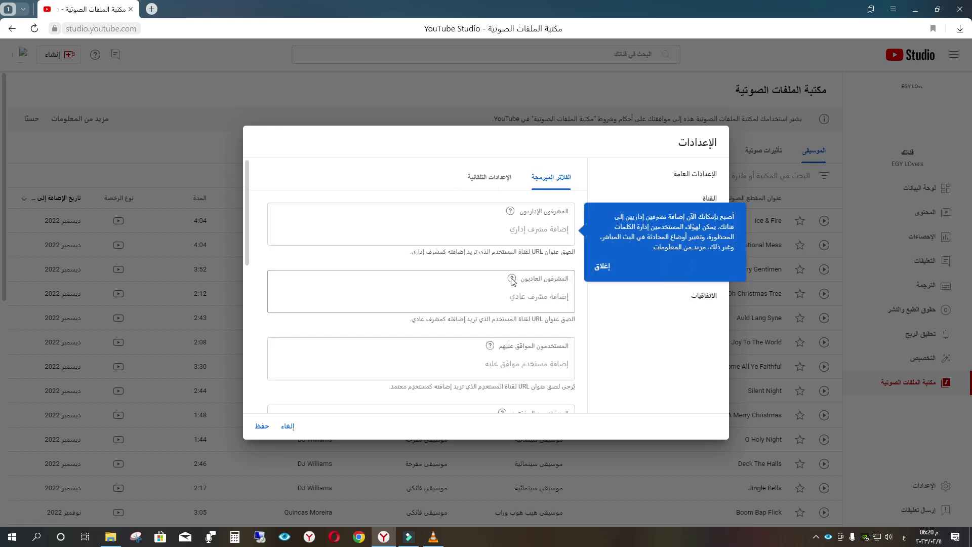
scroll(536, 293, down, 2)
scroll(508, 284, down, 2)
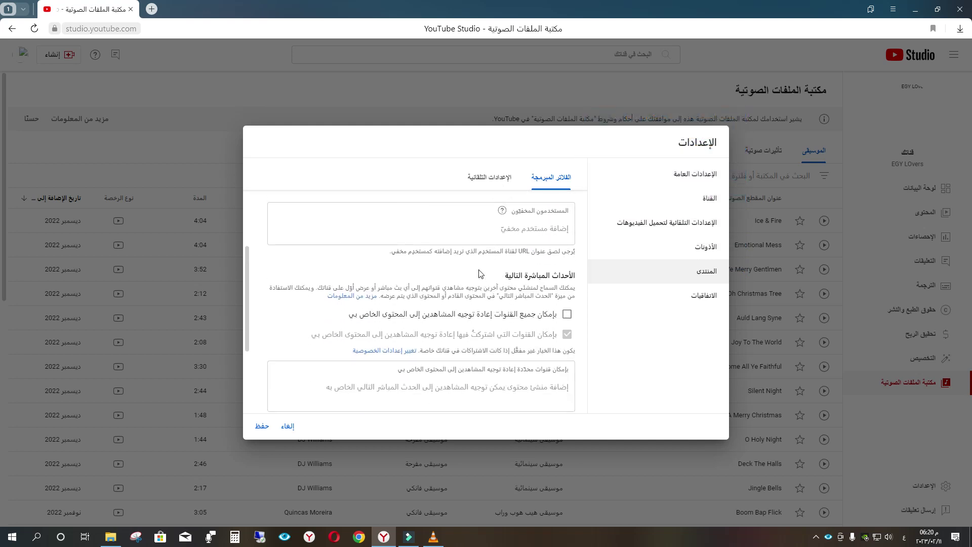
scroll(483, 250, up, 4)
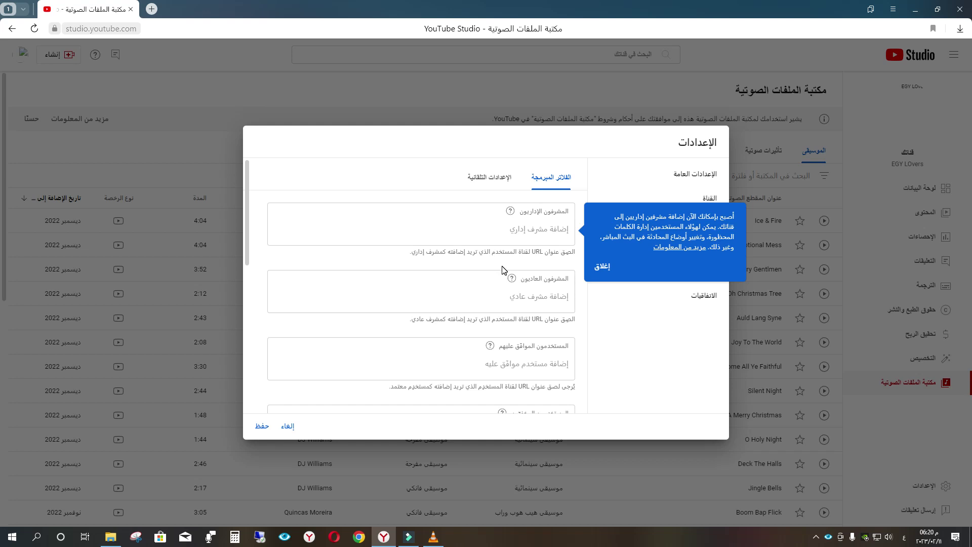
scroll(485, 311, down, 4)
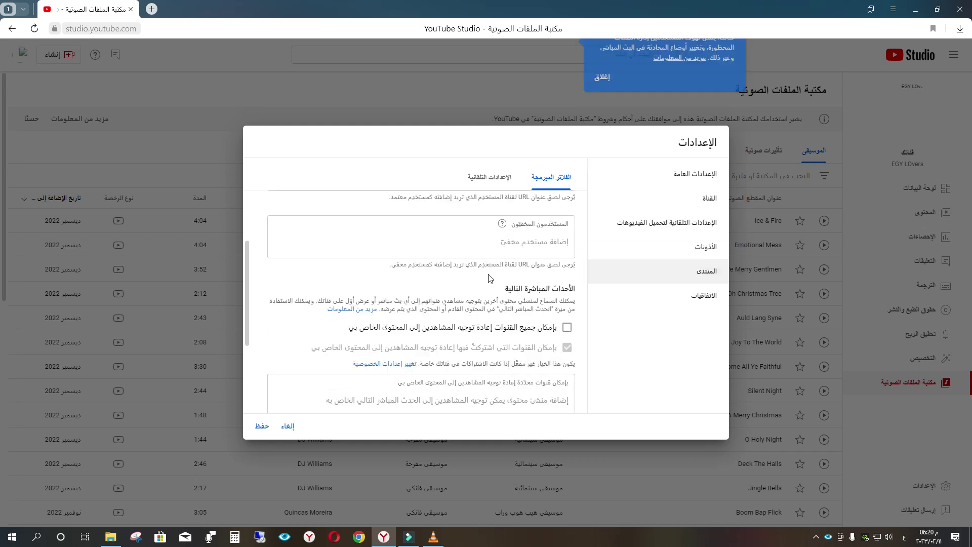
scroll(476, 317, up, 4)
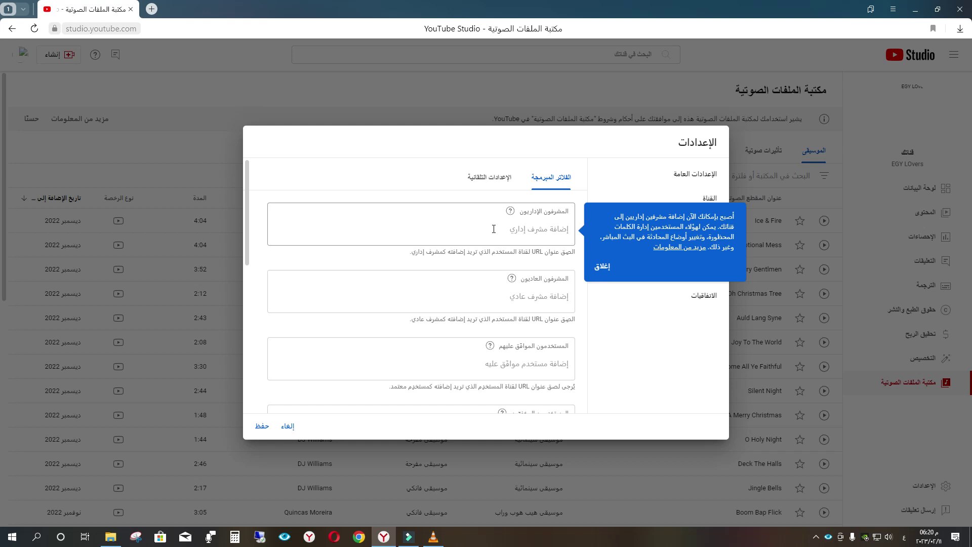
click(480, 251)
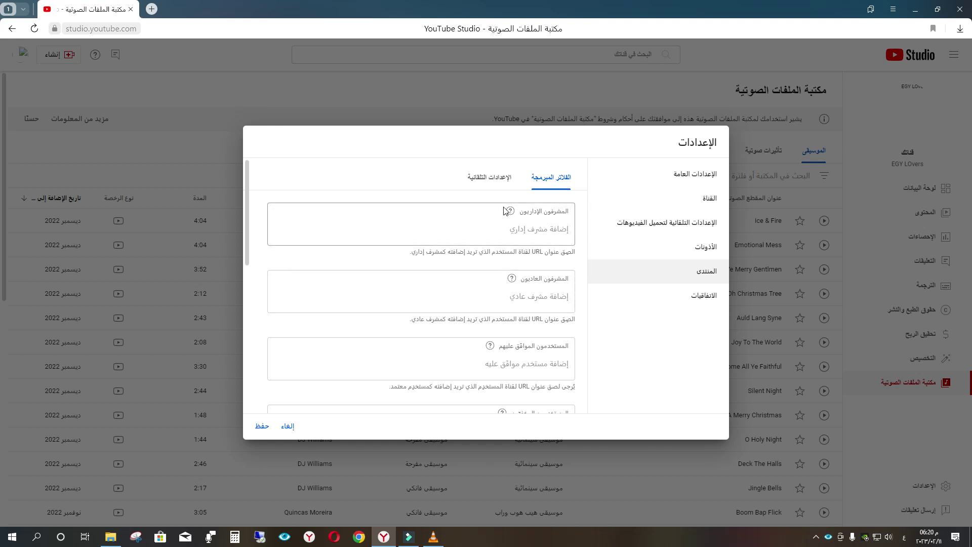
scroll(451, 231, down, 5)
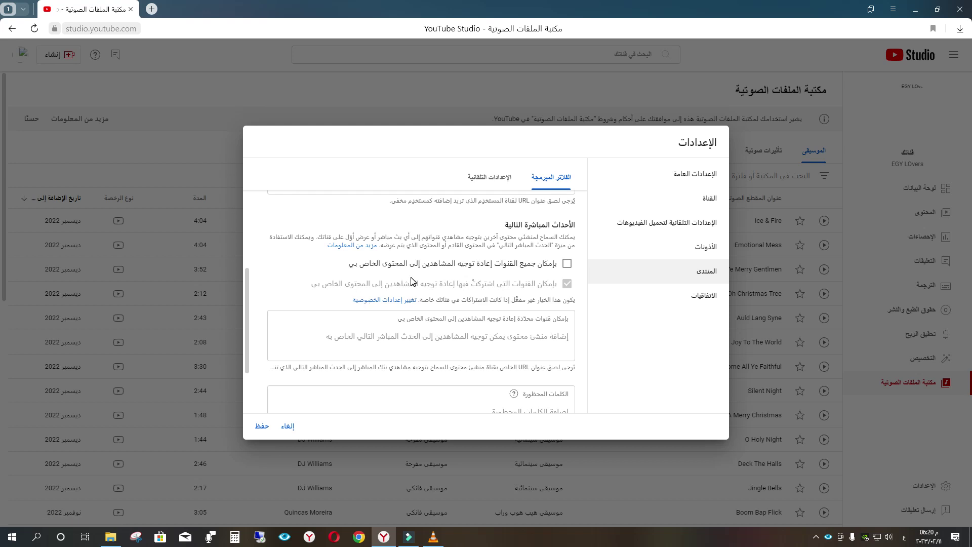
Try adding two sample entries to the blocked words in the community filters, and remove both of them.
scroll(453, 281, down, 2)
click(529, 330)
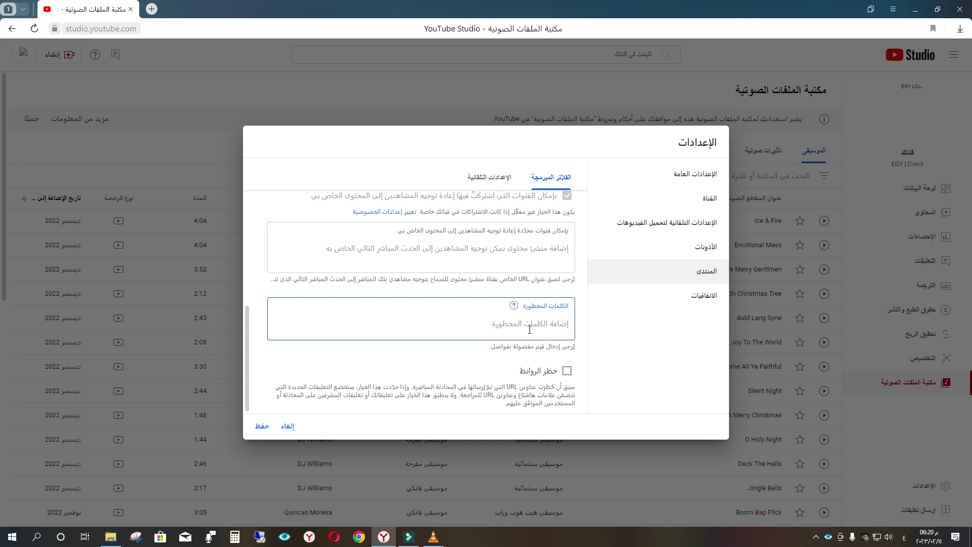
text(ف)
key(Return)
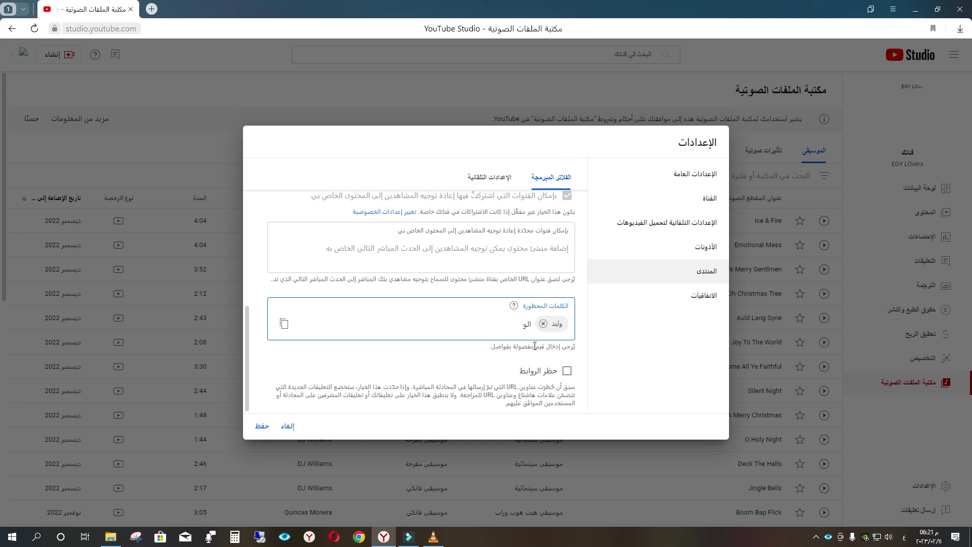
key(Return)
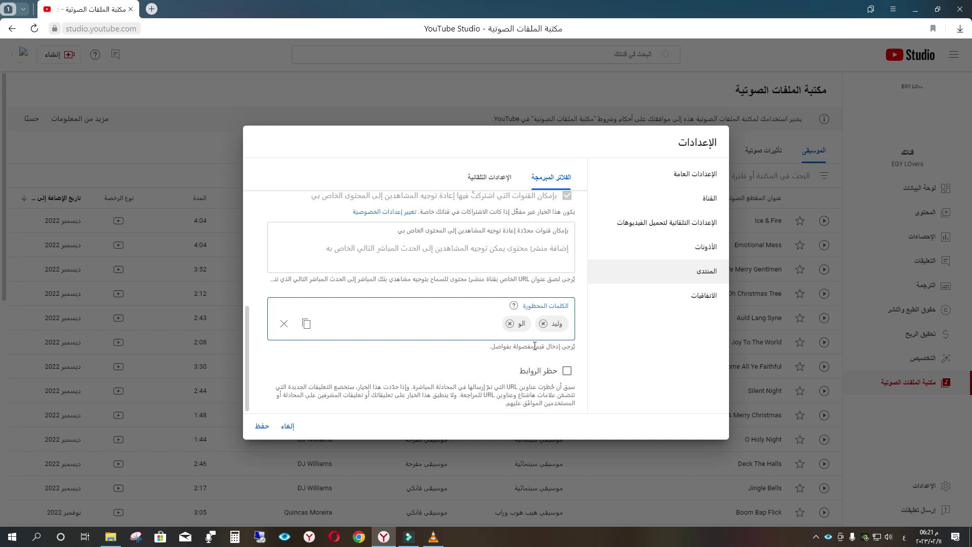
click(510, 323)
click(544, 324)
click(283, 323)
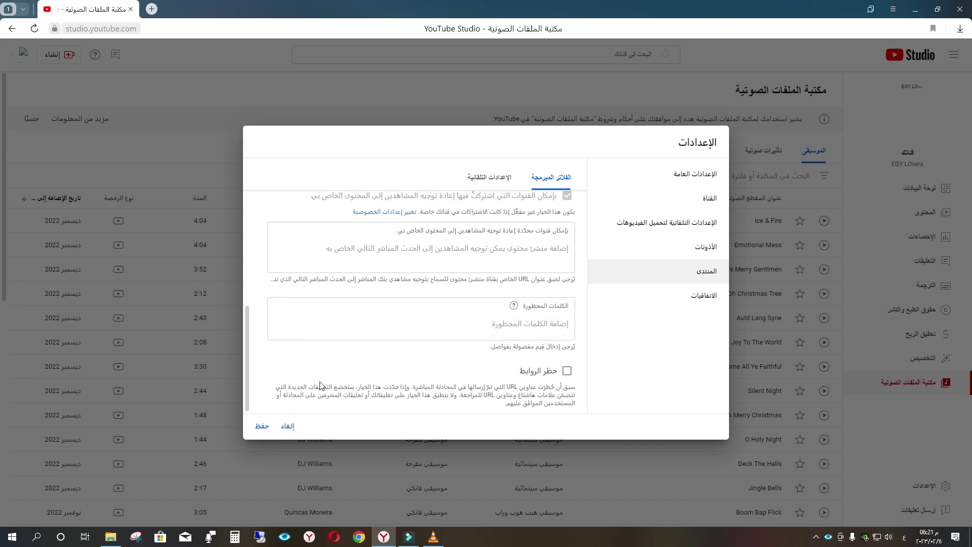
Check the agreements section and close the Studio settings, discarding all unsaved changes.
scroll(478, 349, up, 4)
scroll(478, 349, down, 5)
click(679, 293)
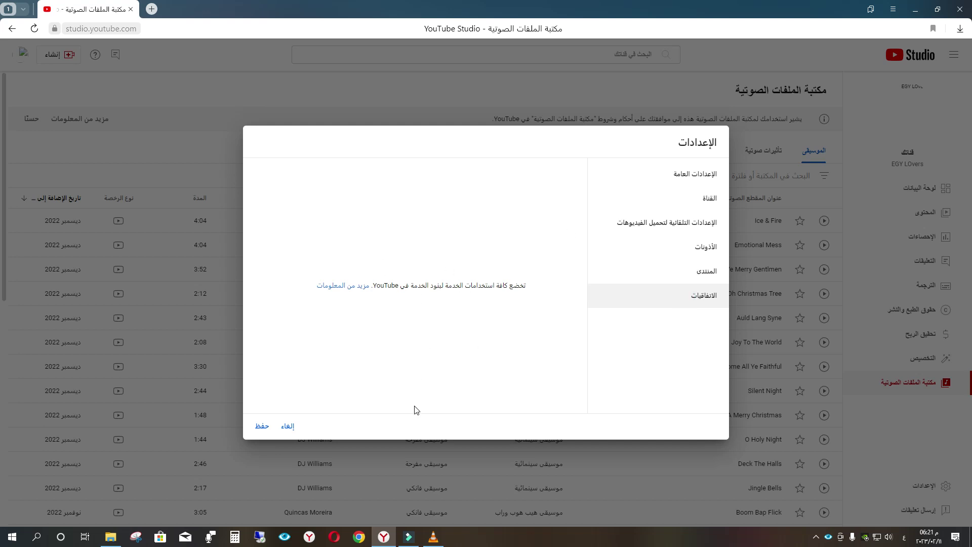
click(292, 432)
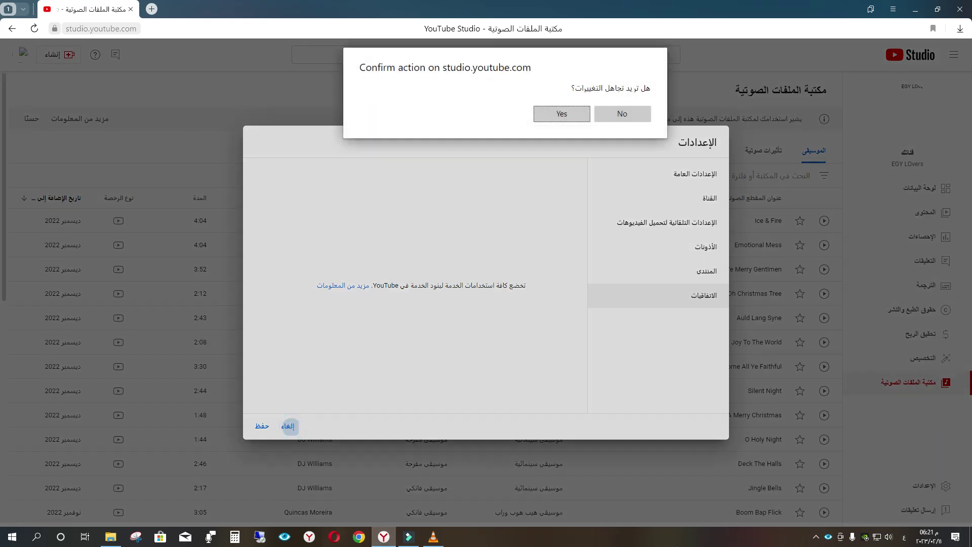
click(557, 113)
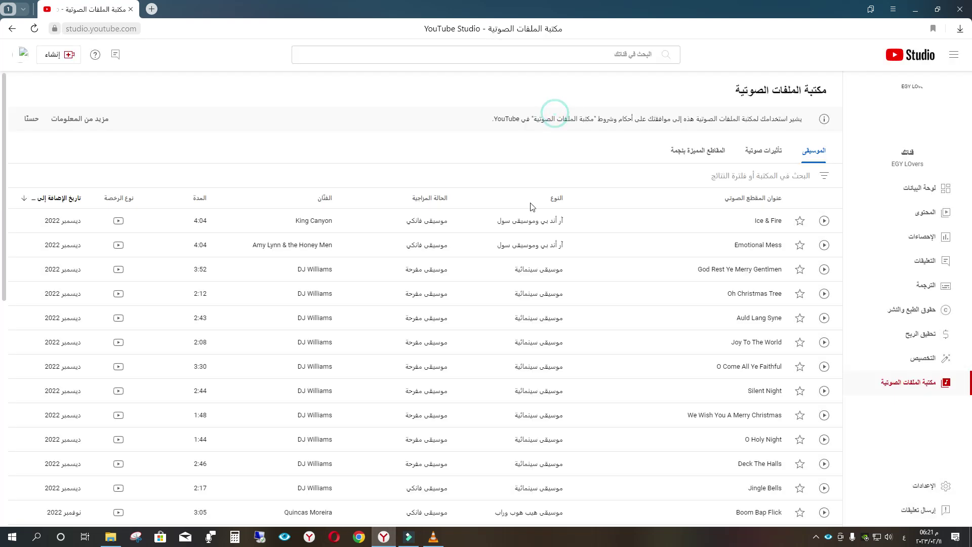
Examine the monetization page and the country of residence and keywords options in the channel's basic info, closing without changes.
click(922, 336)
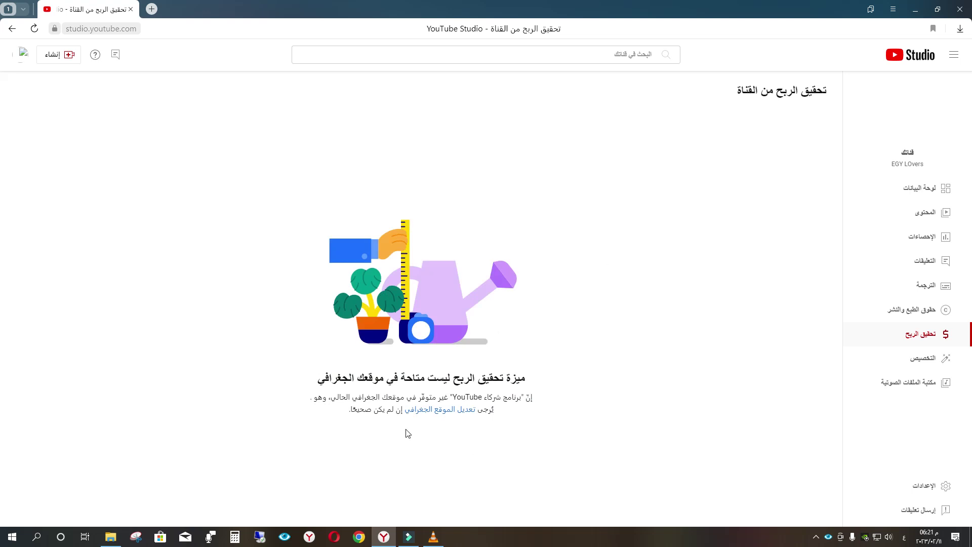
click(442, 420)
click(511, 212)
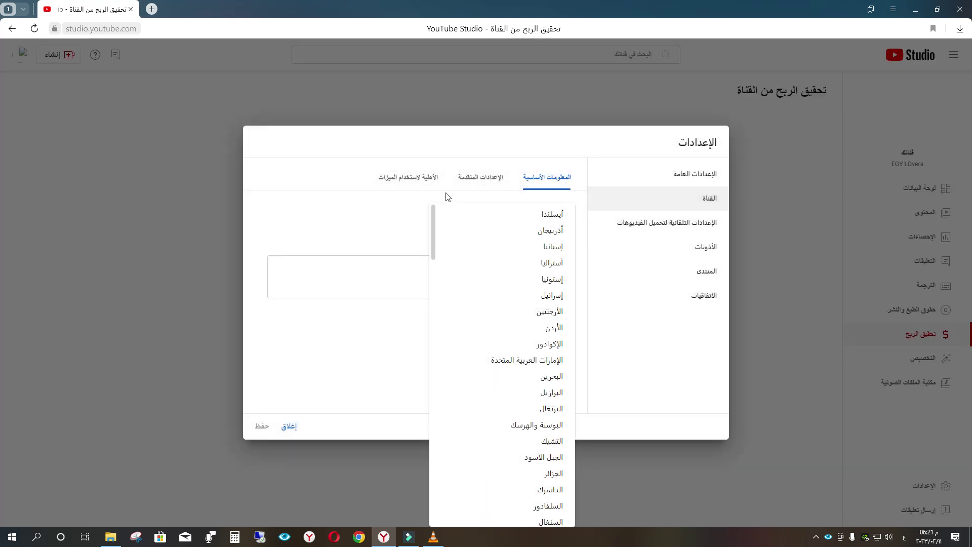
scroll(513, 350, down, 18)
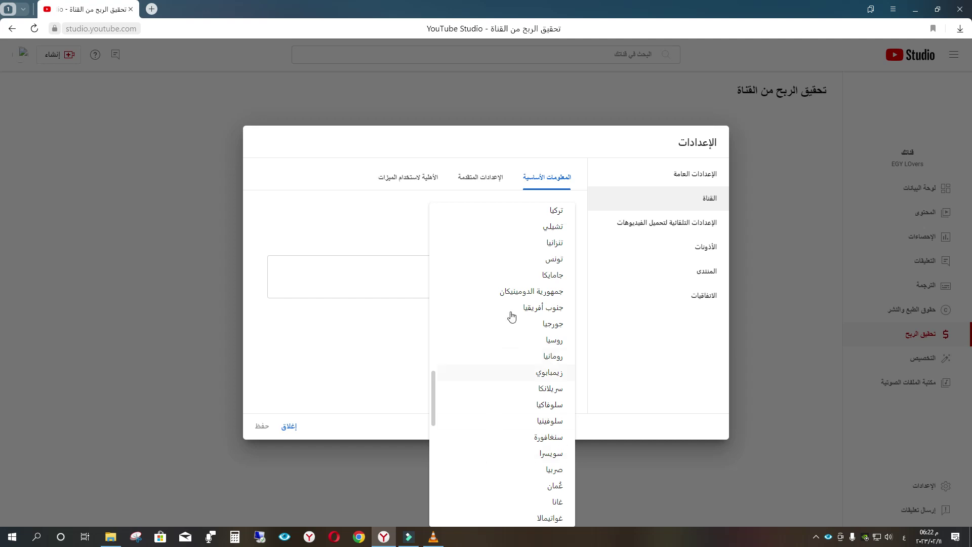
scroll(511, 312, down, 7)
scroll(513, 306, down, 4)
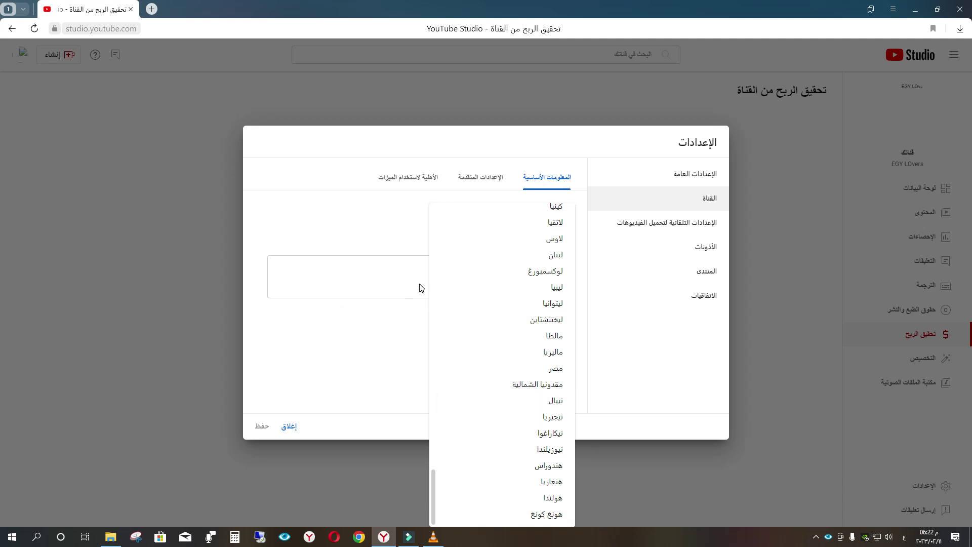
scroll(523, 330, up, 4)
scroll(521, 423, down, 4)
scroll(463, 332, up, 4)
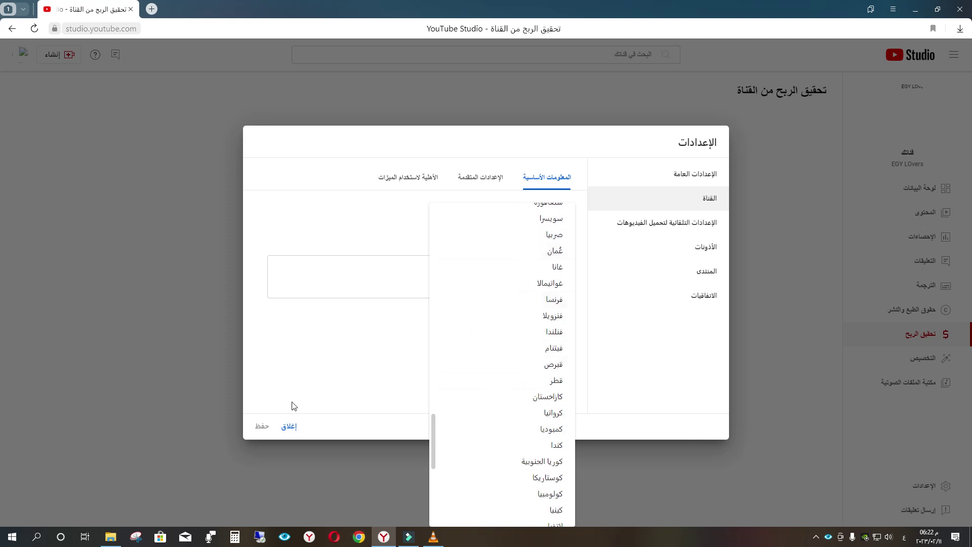
click(333, 357)
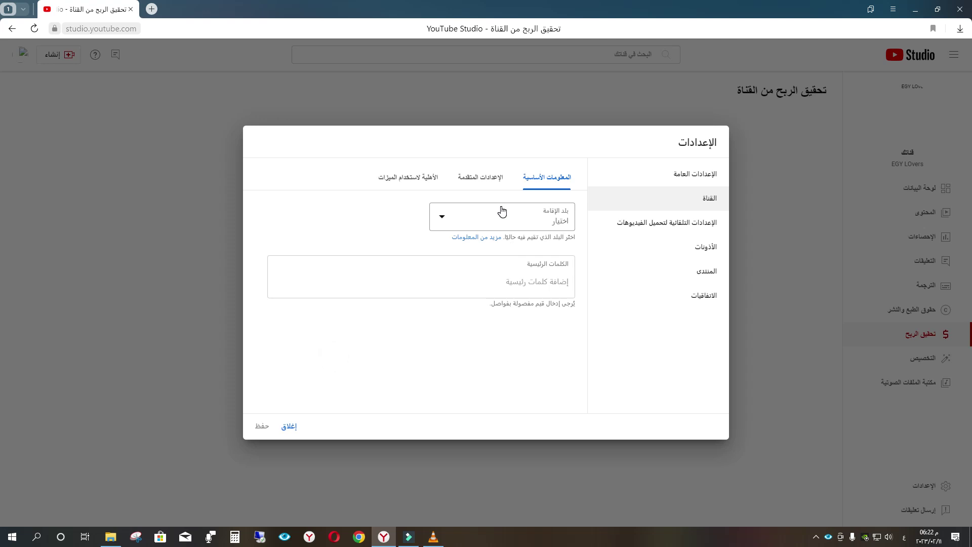
click(473, 282)
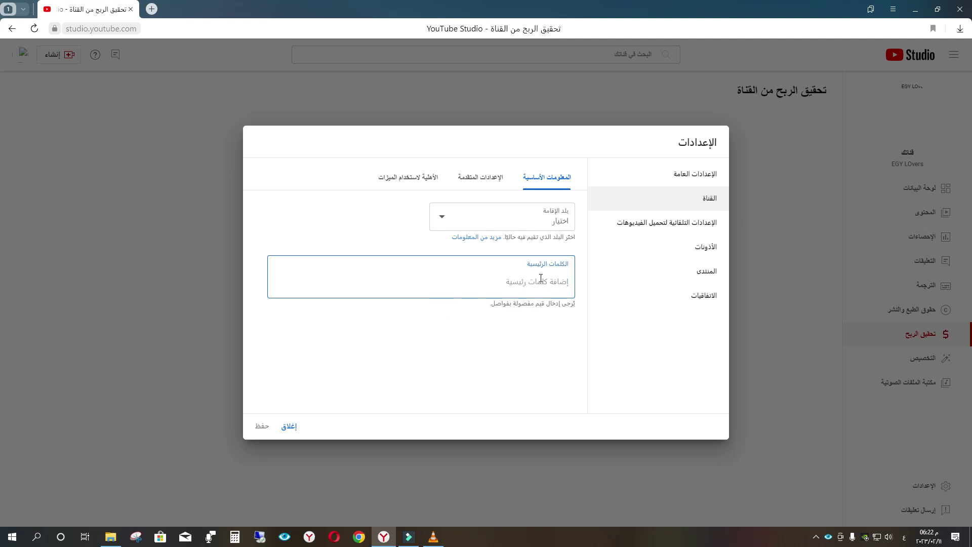
click(290, 426)
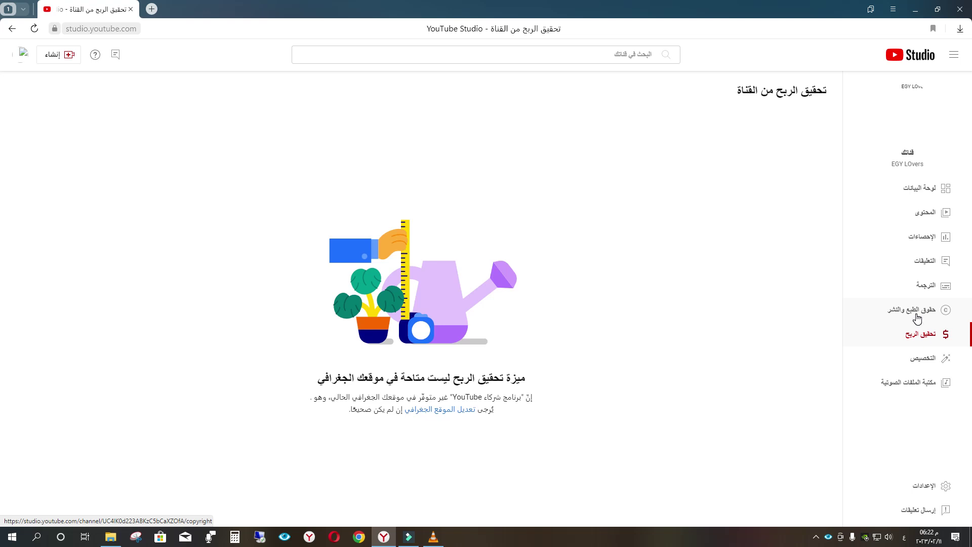
View the channel's copyright and comments pages and its analytics overview.
click(917, 315)
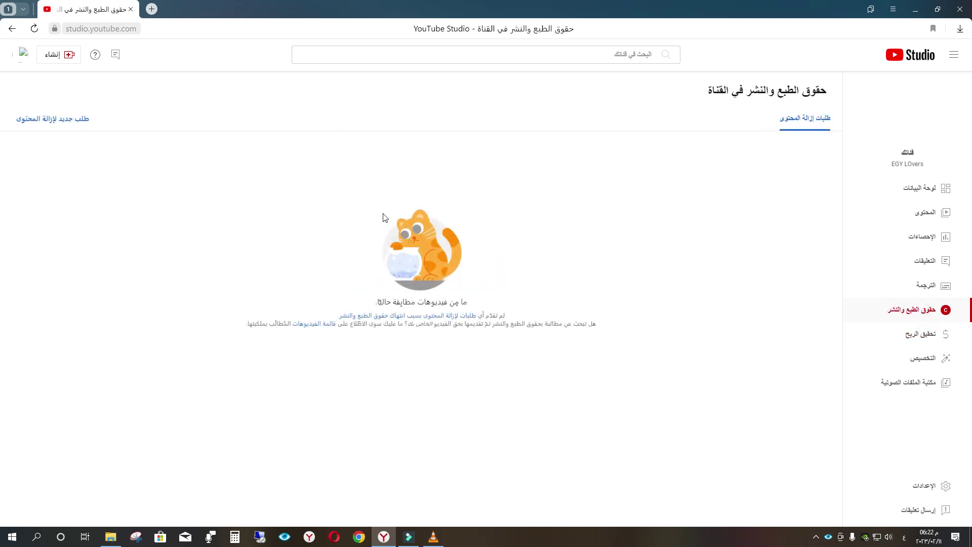
click(905, 265)
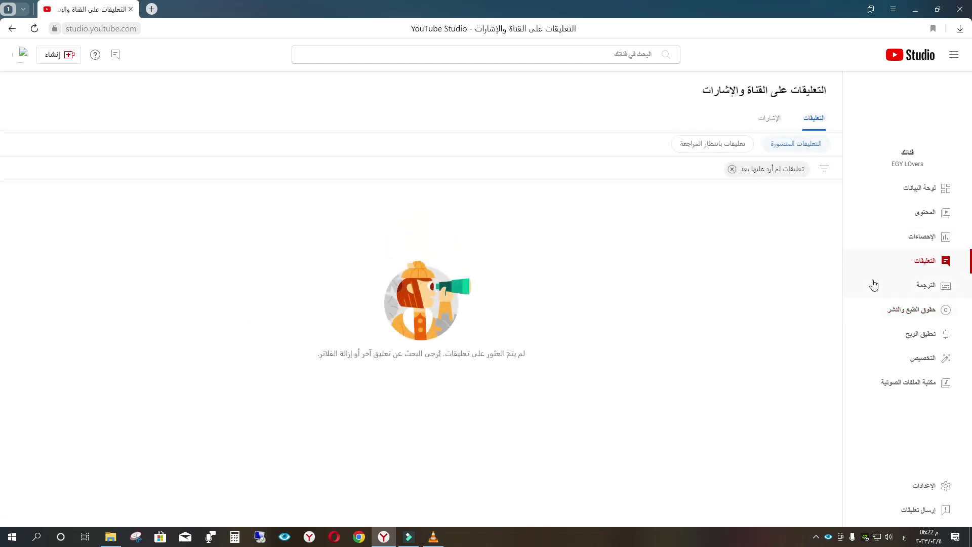
click(905, 236)
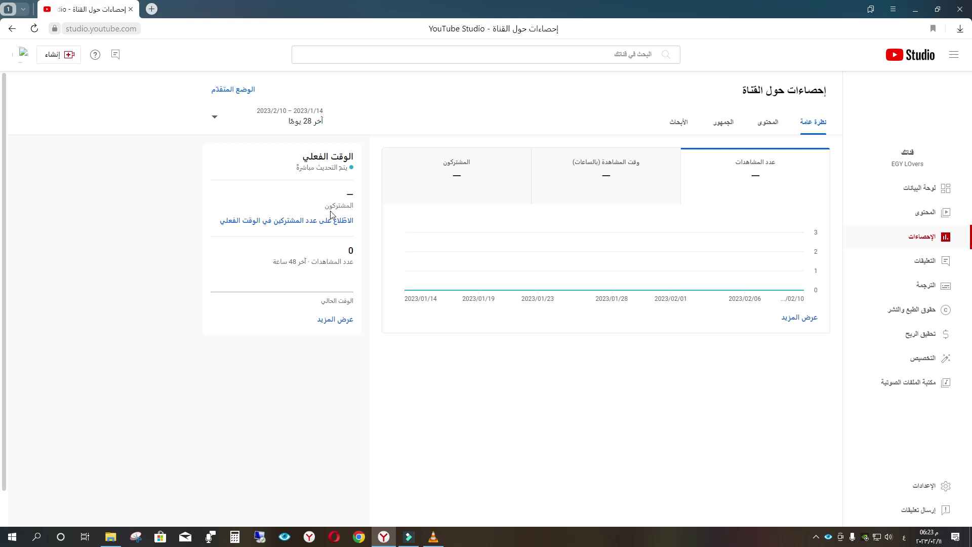
click(627, 179)
click(698, 178)
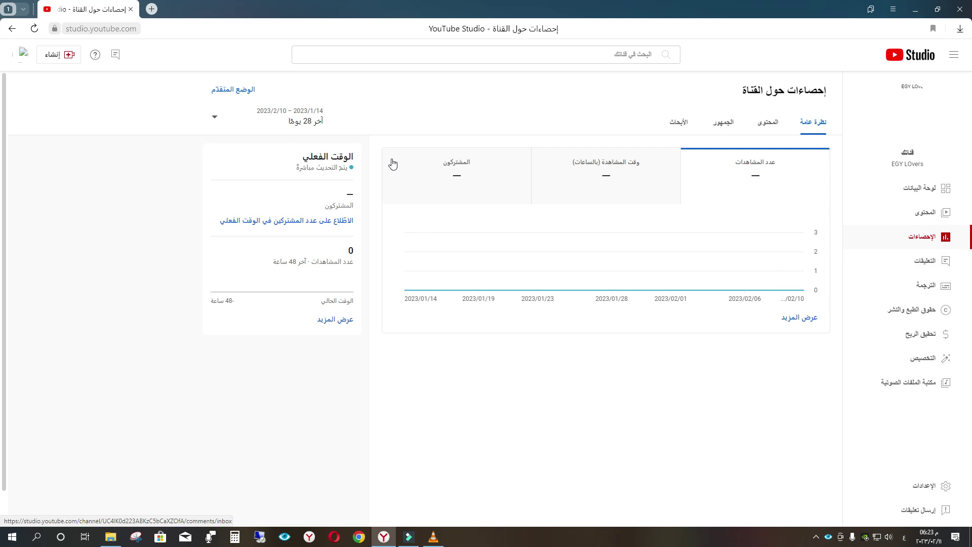
Review the channel's content, dashboard and analytics pages, finishing on the content page's video list.
click(900, 215)
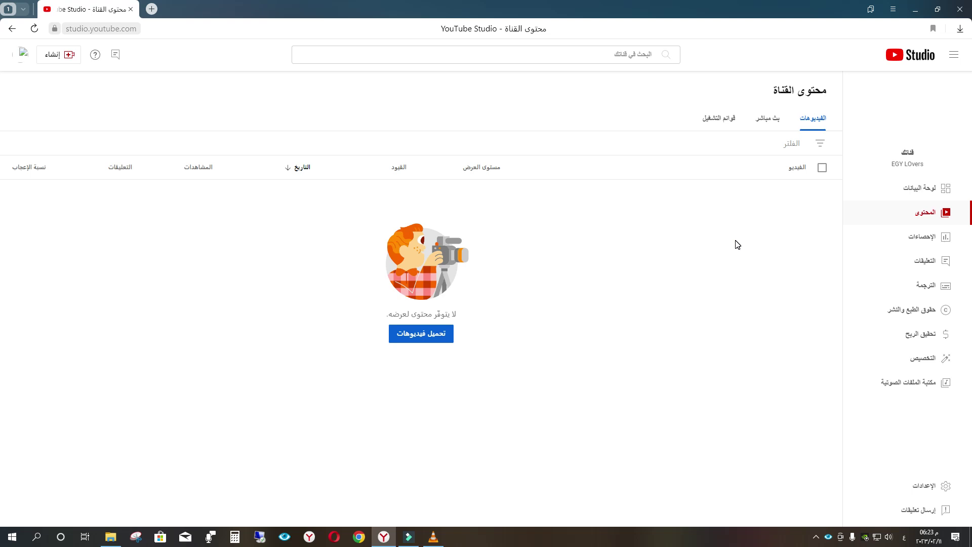
click(892, 200)
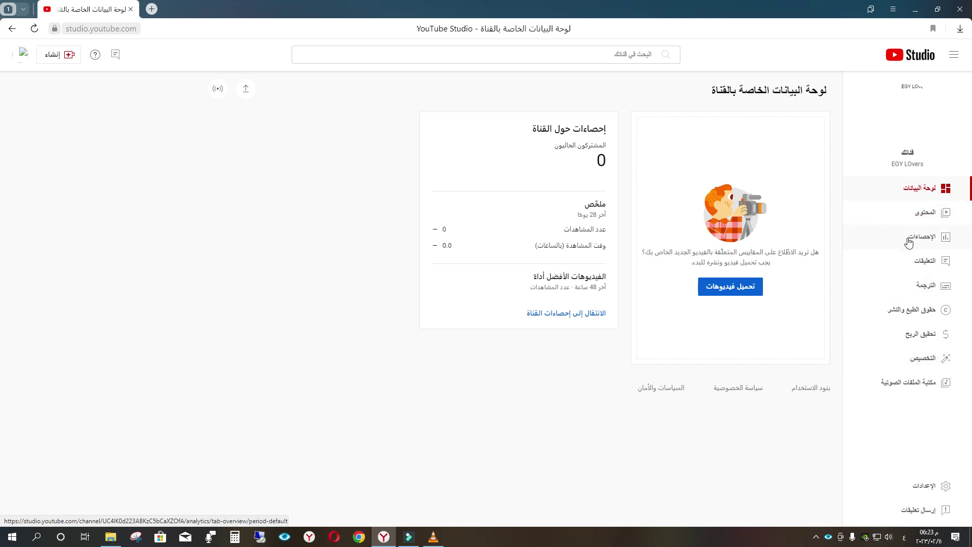
click(882, 241)
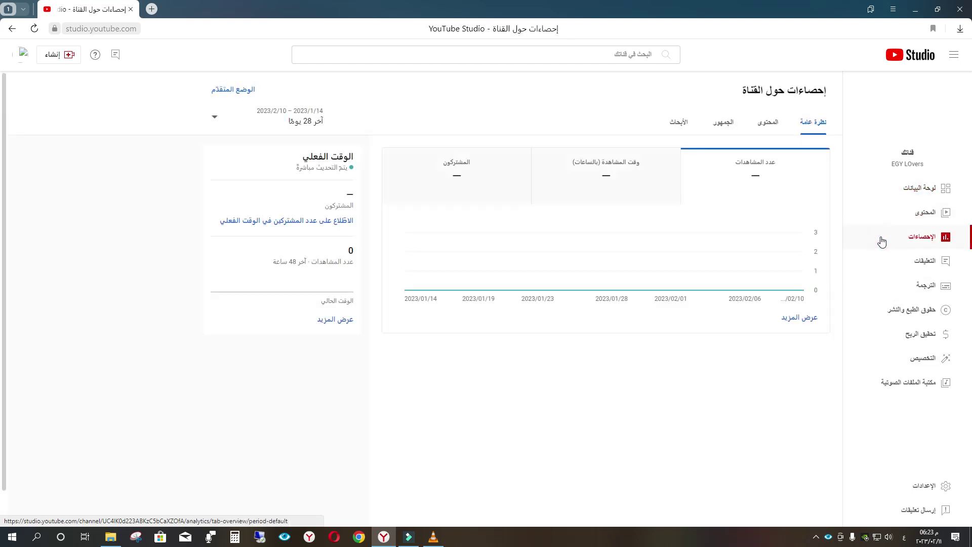
click(893, 189)
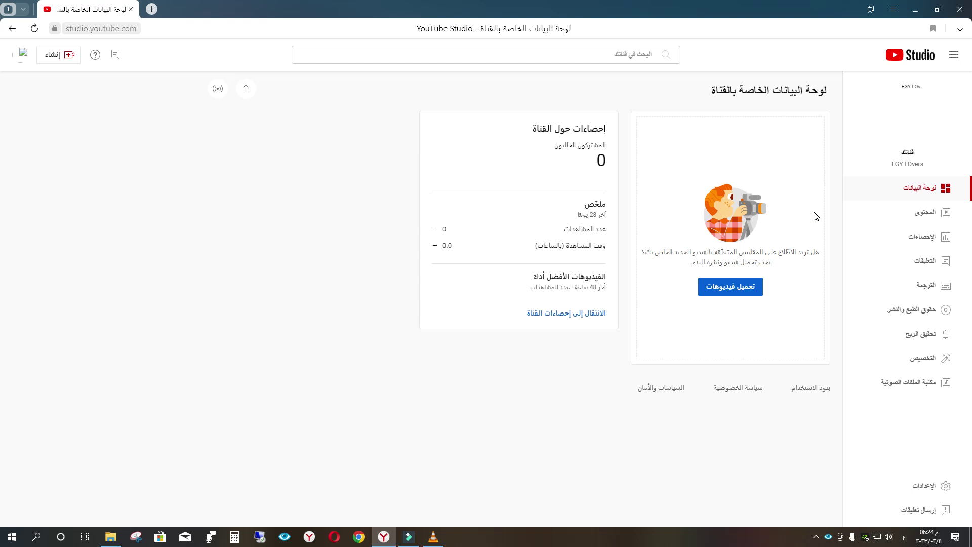
click(910, 207)
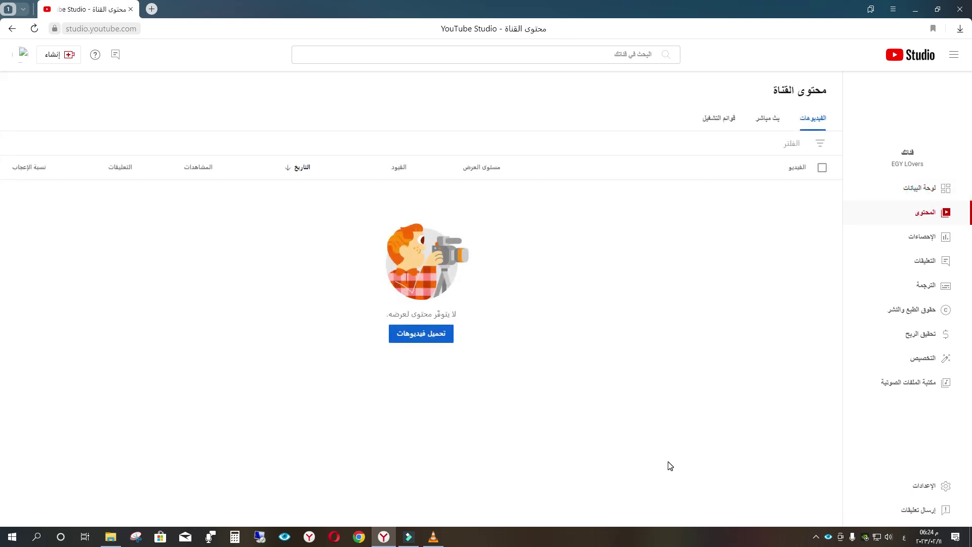
click(815, 536)
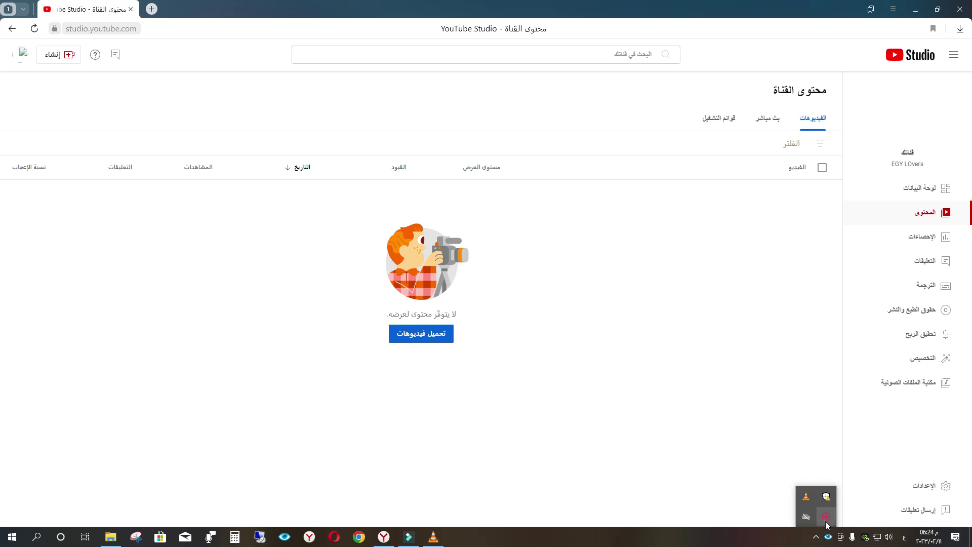